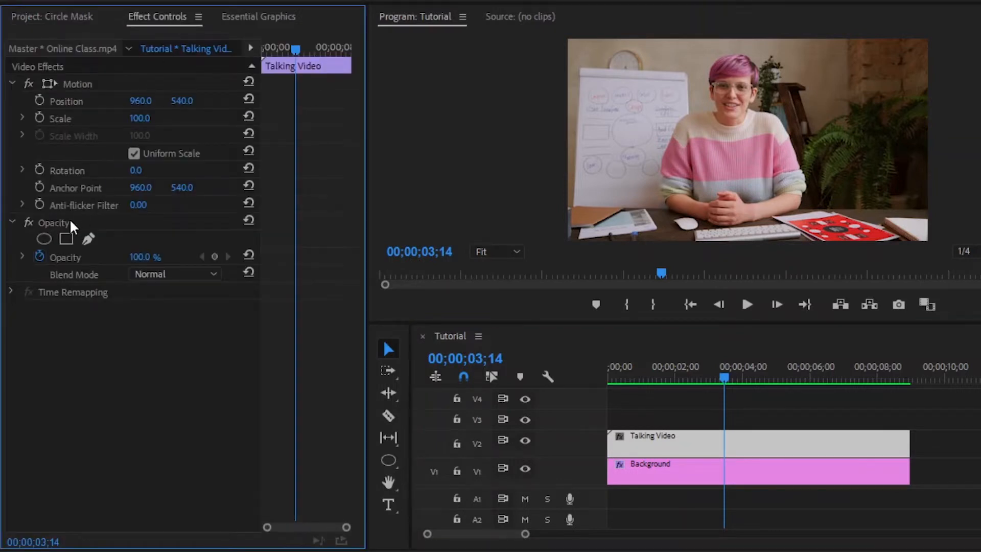
# Step: Add an ellipse opacity mask to the Talking Video clip and move it over the speaker's face
pyautogui.click(69, 219)
pyautogui.click(44, 238)
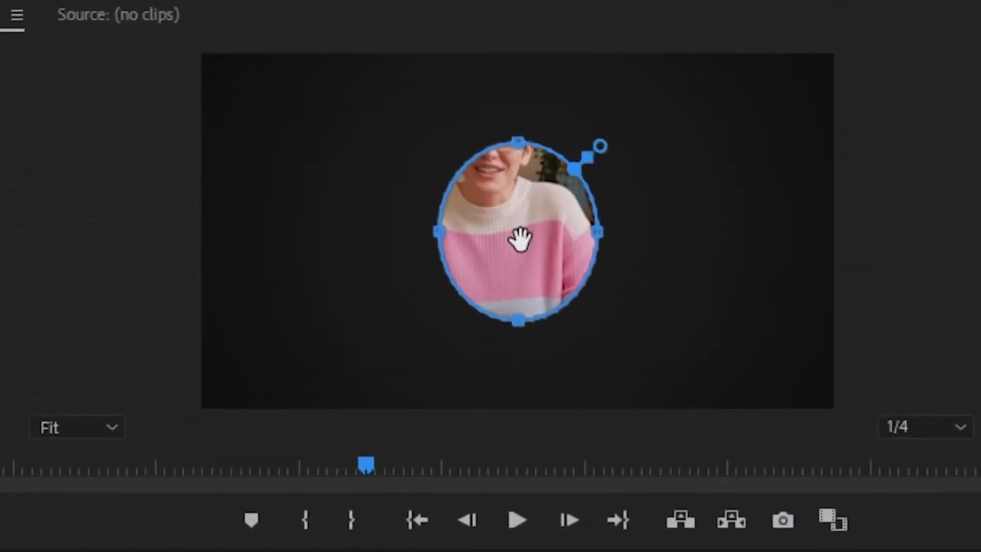
pyautogui.moveTo(532, 266); pyautogui.dragTo(514, 190)
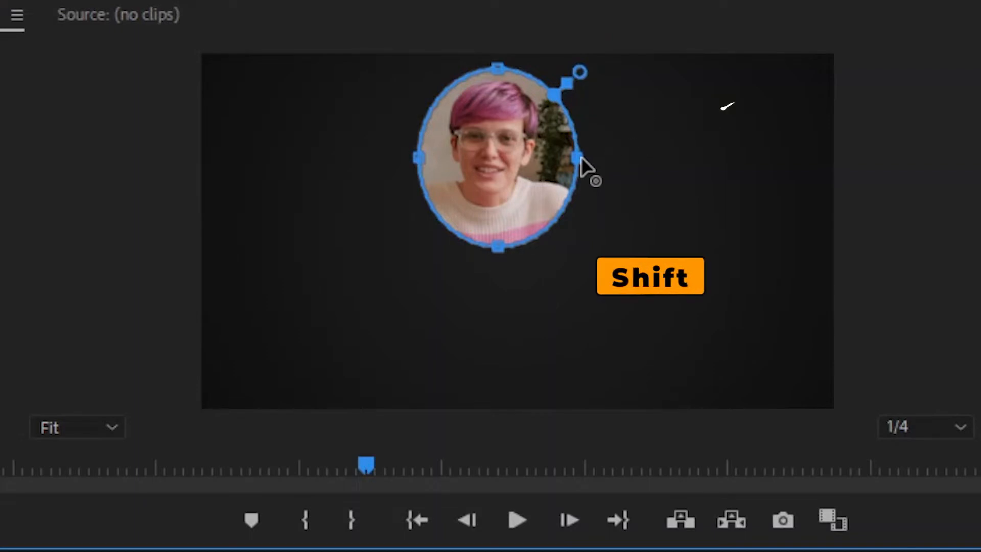
# Step: Reshape the mask into an even circle, enlarge it proportionally, and reposition it around the speaker's head and shoulders
pyautogui.moveTo(582, 158); pyautogui.dragTo(589, 157)
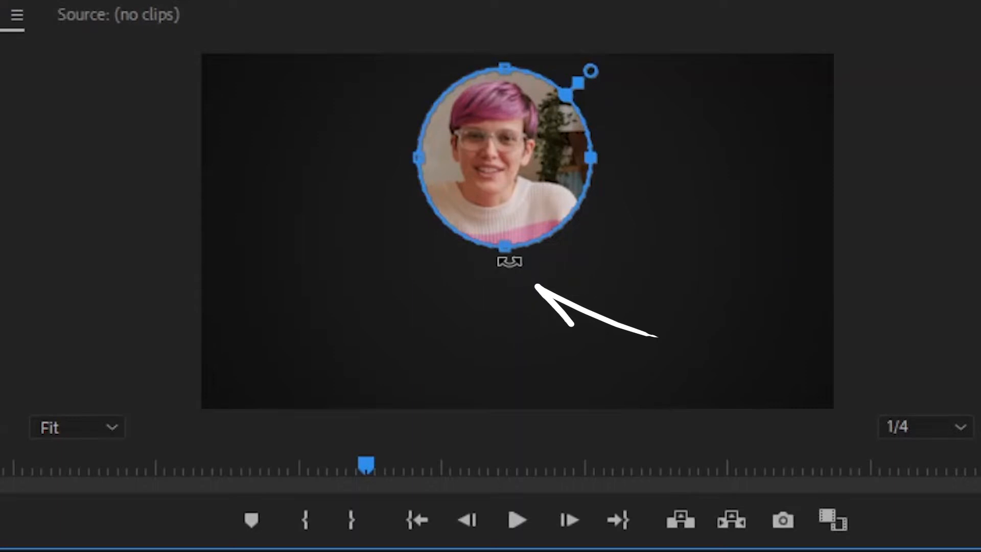
pyautogui.press('shift')
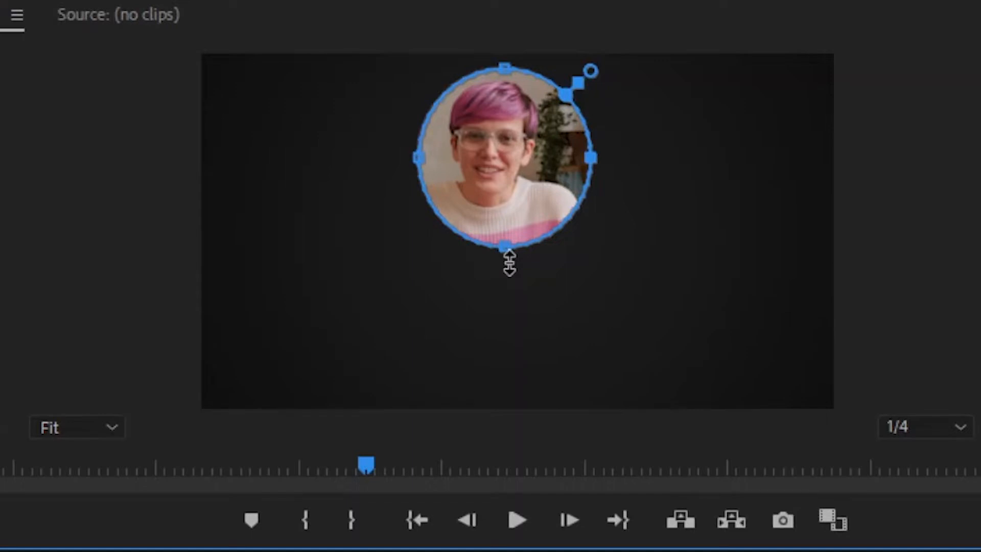
pyautogui.moveTo(510, 263); pyautogui.dragTo(512, 276)
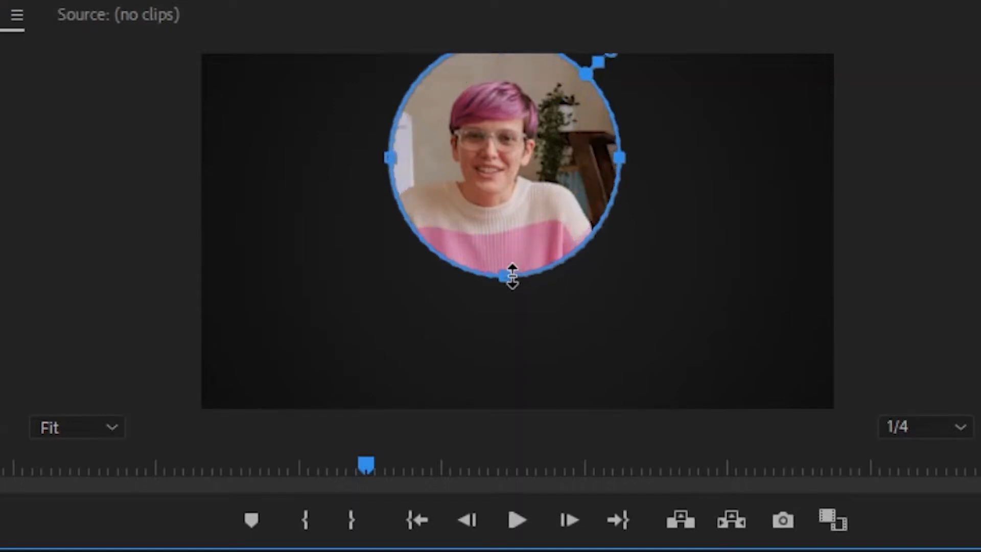
pyautogui.moveTo(534, 201); pyautogui.dragTo(528, 228)
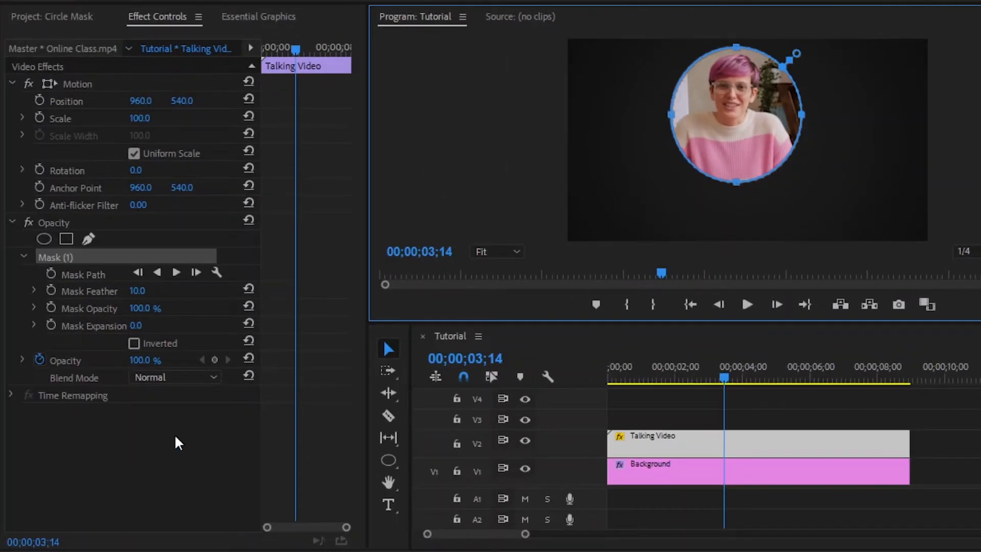
# Step: Set the mask feather to 0 for a sharp circle edge
pyautogui.click(150, 441)
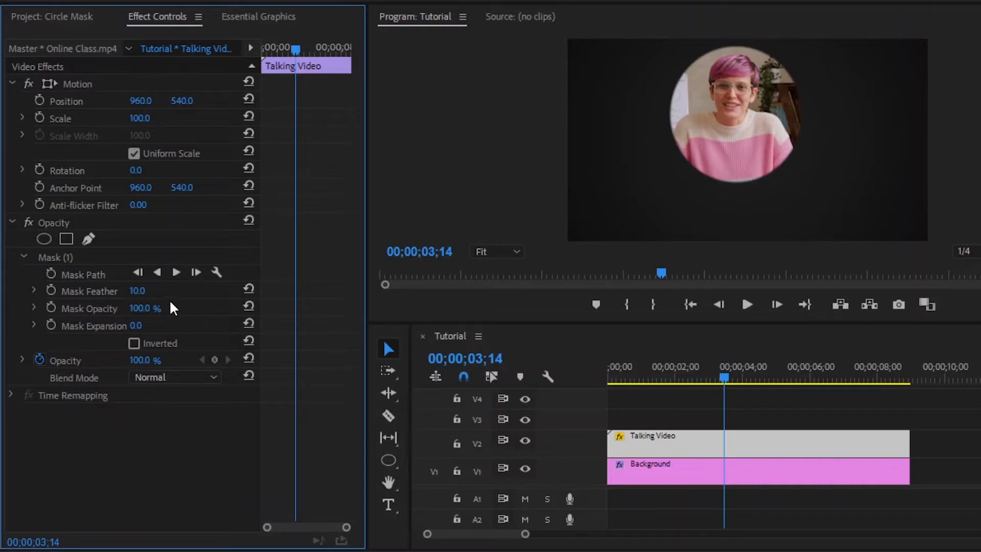
pyautogui.click(138, 291)
pyautogui.write('0')
pyautogui.press('Return')
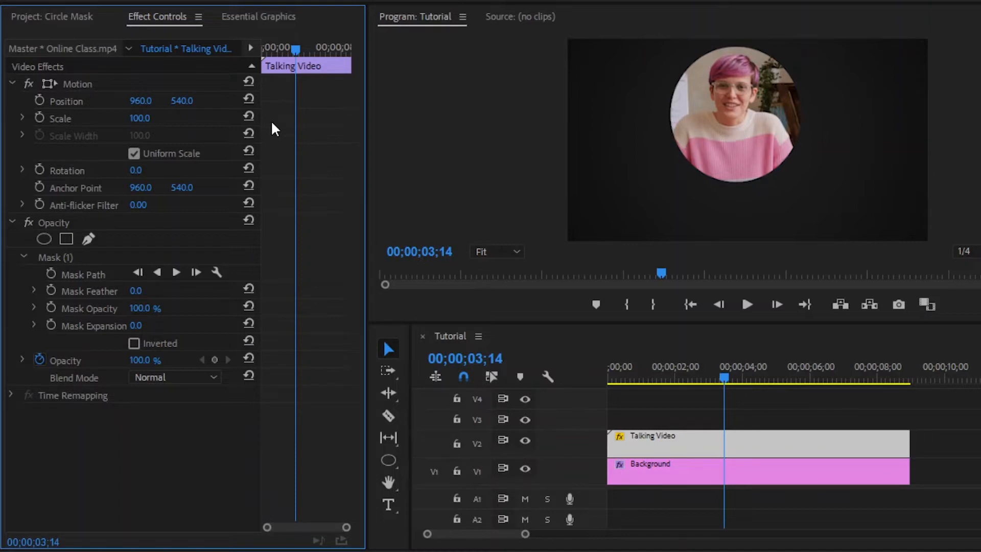
# Step: Move the masked video down to a vertical position of 667.8 and set its scale to 95
pyautogui.click(87, 82)
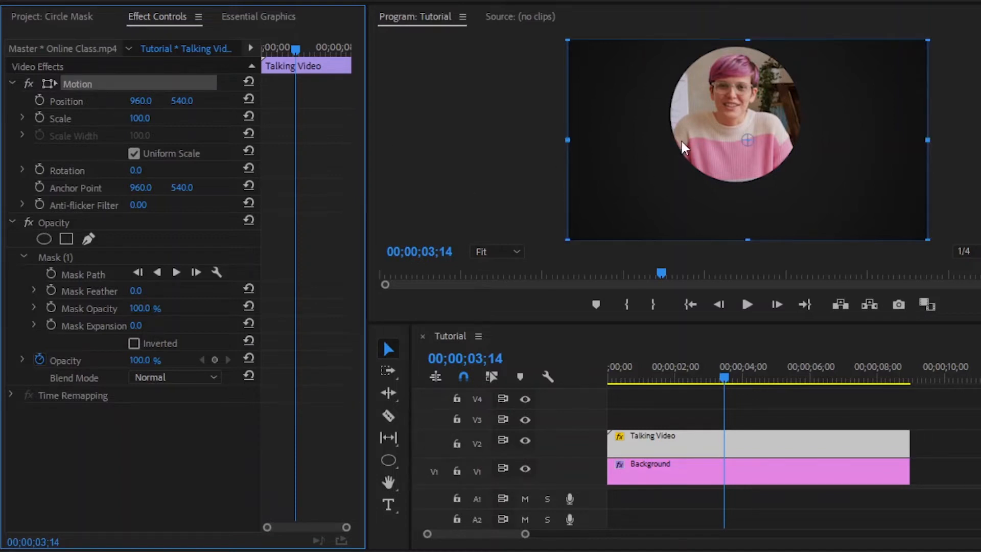
pyautogui.moveTo(705, 116); pyautogui.dragTo(706, 139)
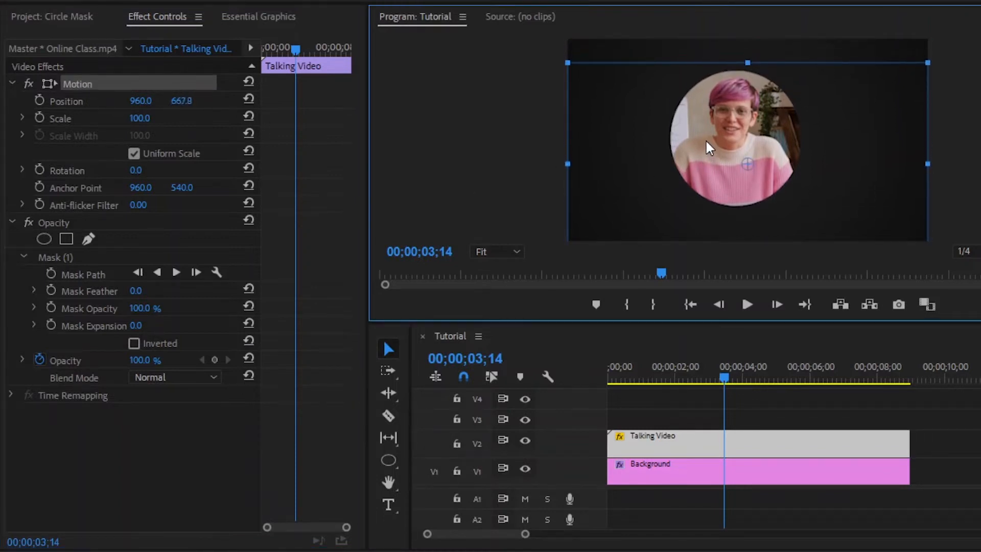
pyautogui.click(147, 119)
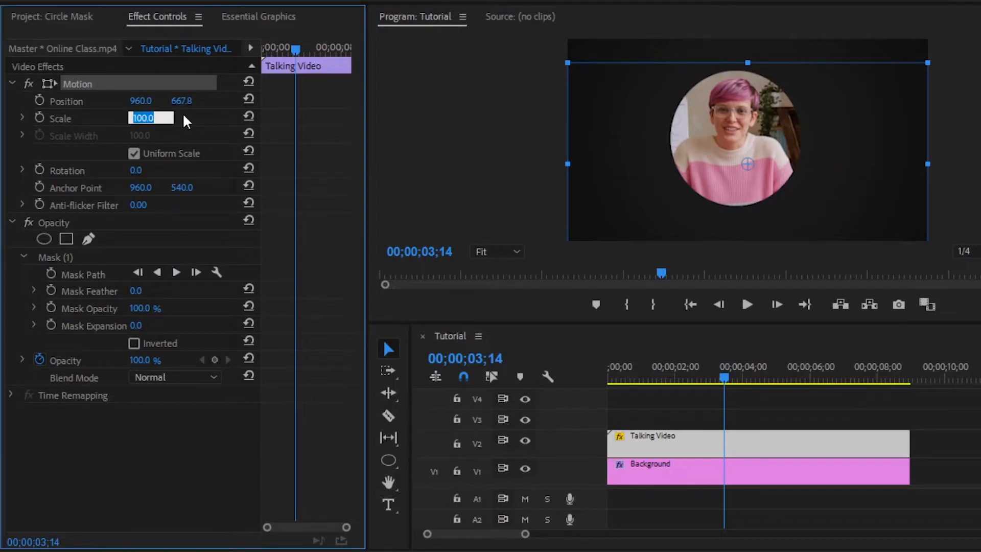
pyautogui.write('95')
pyautogui.press('Return')
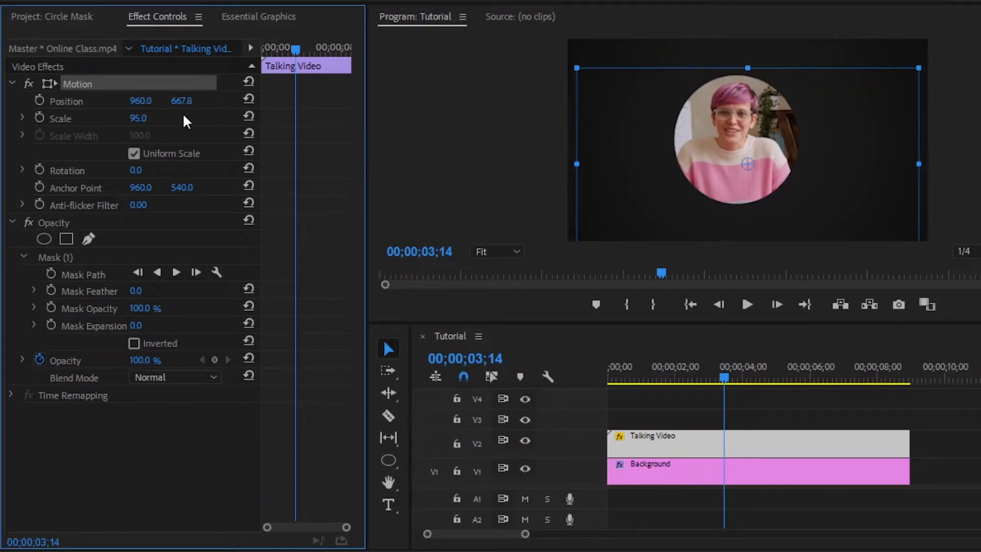
pyautogui.click(213, 464)
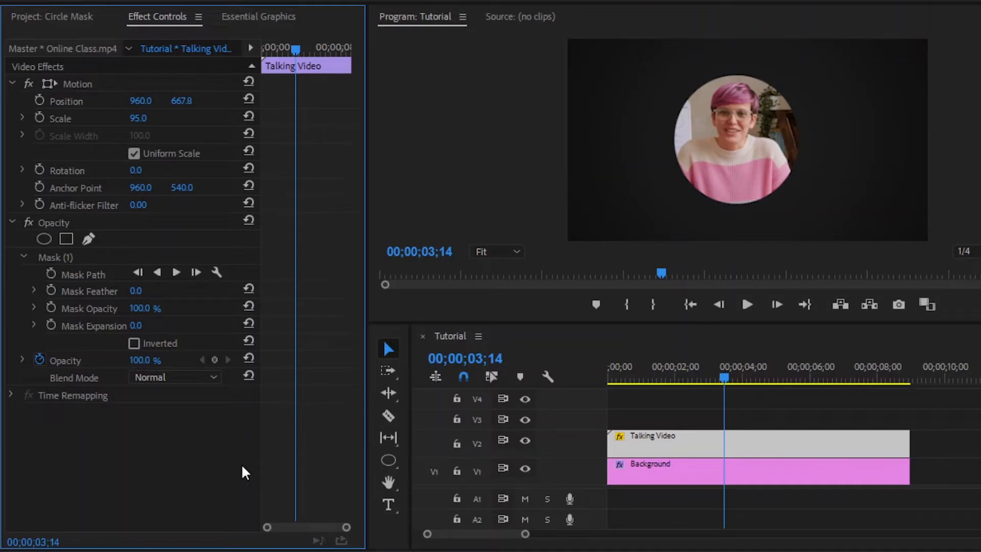
# Step: With no clip selected, draw a perfect circle slightly larger than the masked video using the Ellipse Tool
pyautogui.click(768, 420)
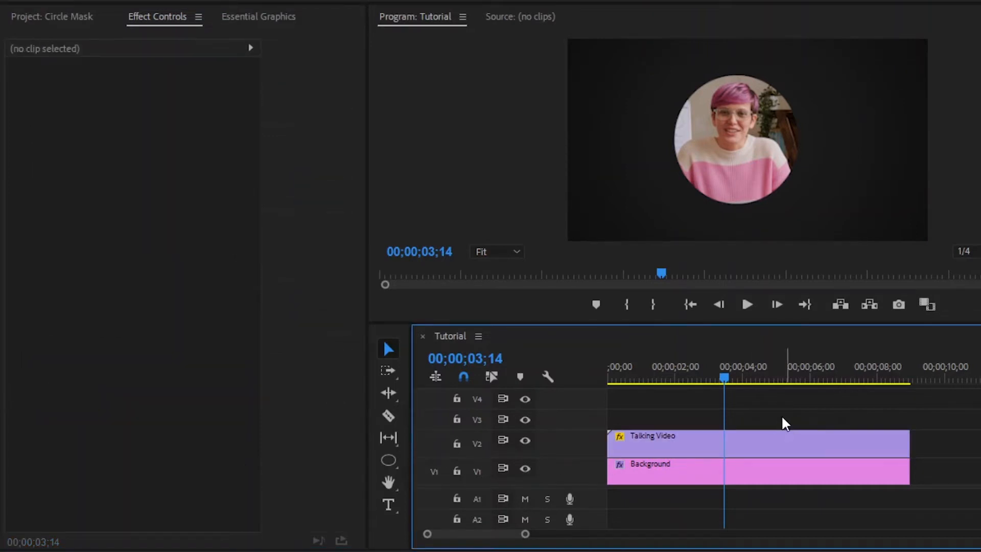
pyautogui.click(395, 465)
pyautogui.click(395, 467)
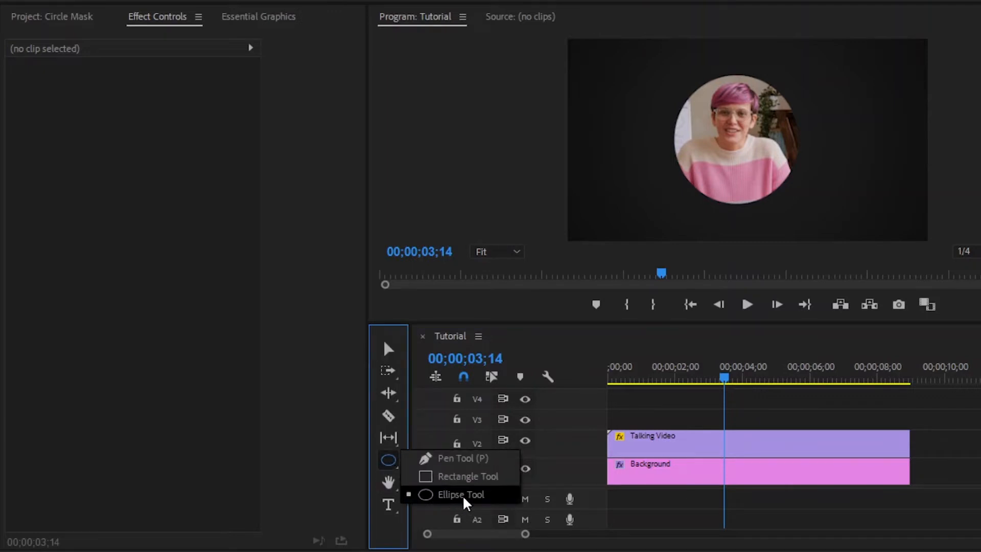
pyautogui.click(464, 499)
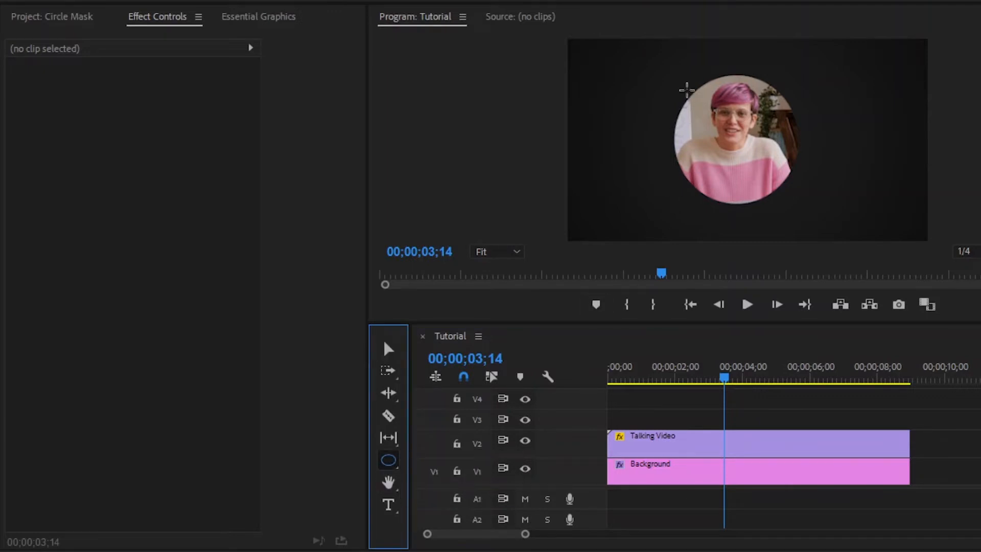
pyautogui.moveTo(688, 86); pyautogui.dragTo(804, 225)
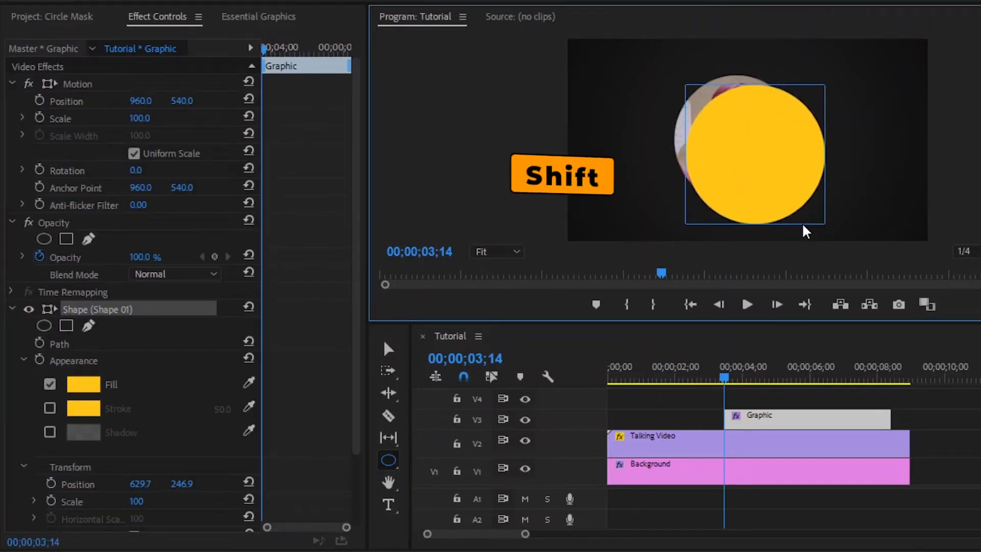
pyautogui.moveTo(802, 223); pyautogui.dragTo(802, 223)
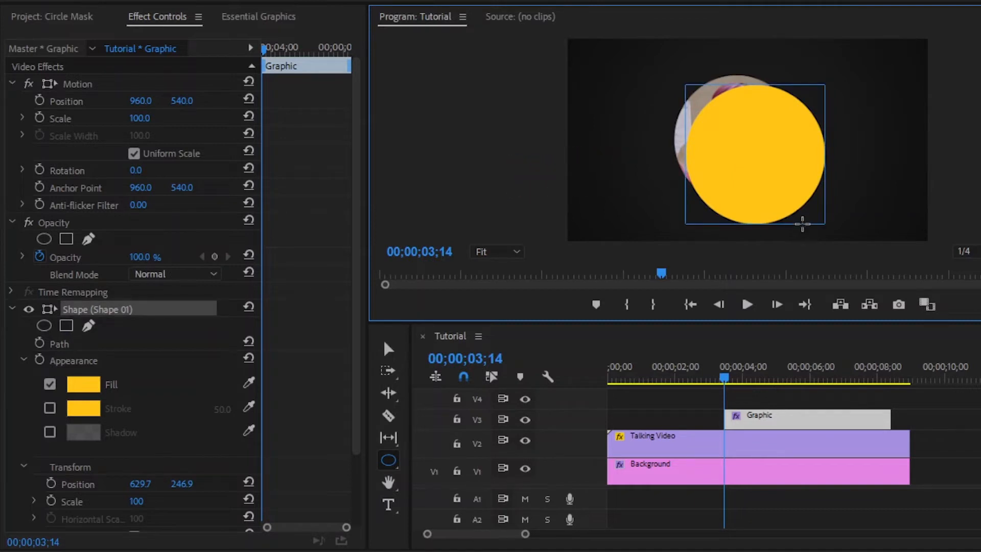
# Step: Move the yellow circle over the masked video and place its anchor point at the circle's centre, about 905.9, 540
pyautogui.click(389, 349)
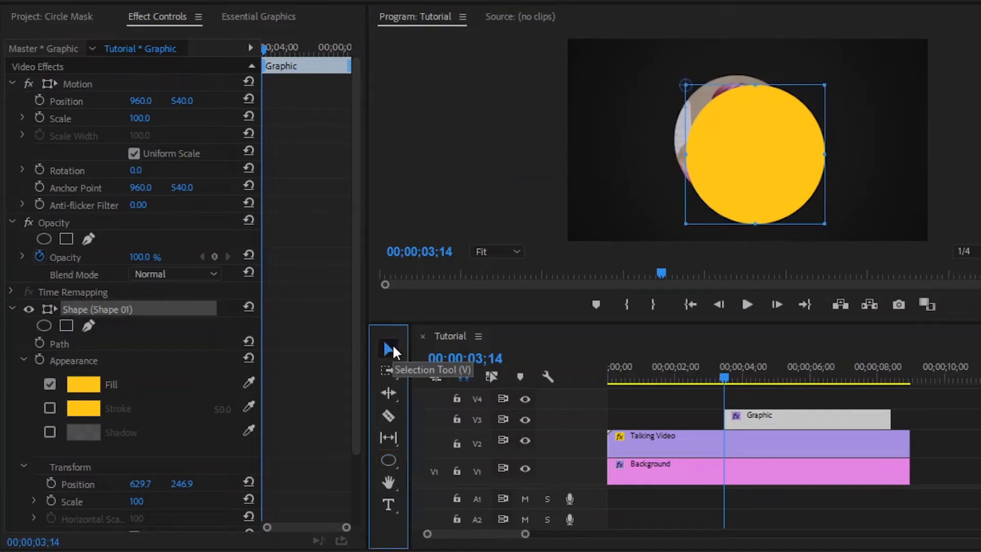
pyautogui.moveTo(762, 196); pyautogui.dragTo(752, 166)
pyautogui.moveTo(668, 70); pyautogui.dragTo(742, 144)
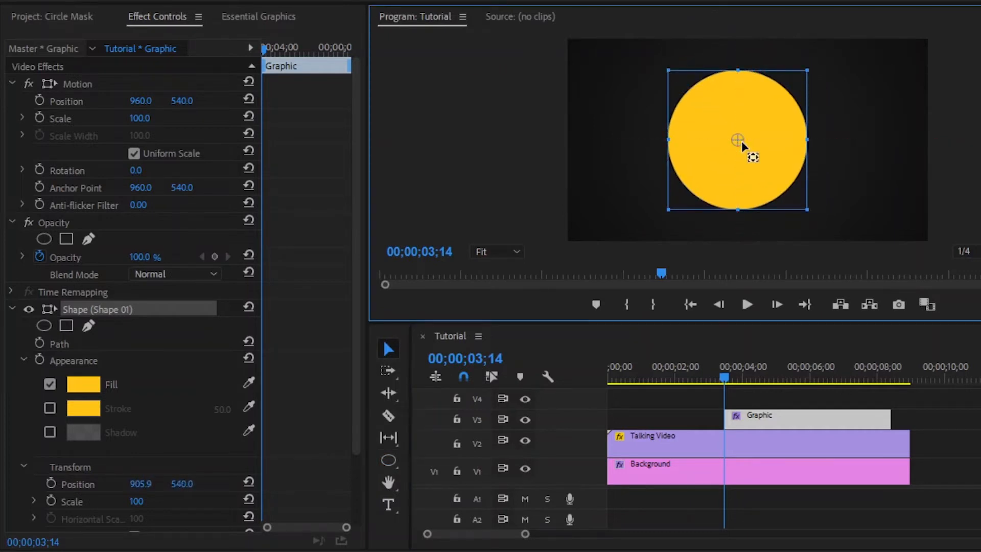
# Step: Extend both ends of the Graphic clip to match the full length of the Talking Video clip
pyautogui.moveTo(727, 414); pyautogui.dragTo(607, 407)
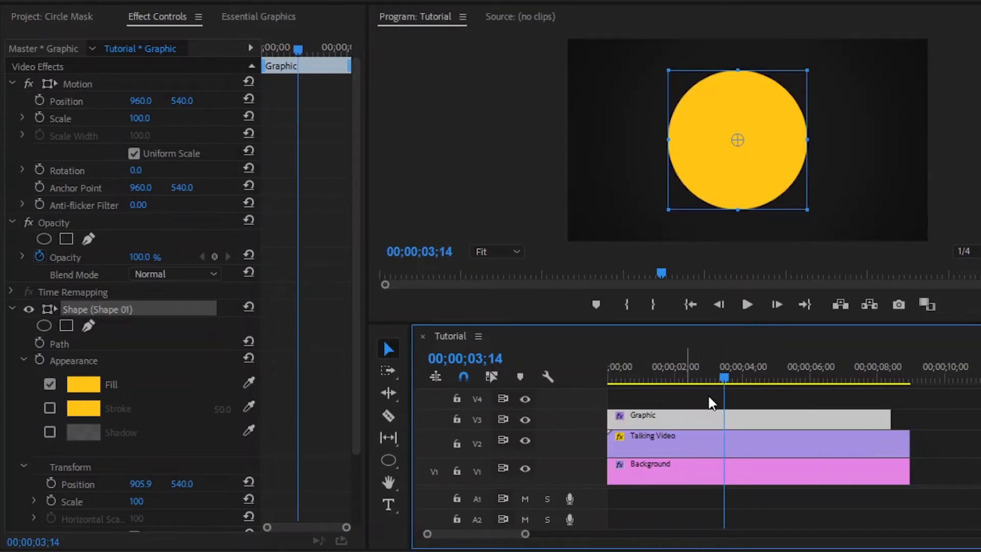
pyautogui.moveTo(891, 420); pyautogui.dragTo(910, 419)
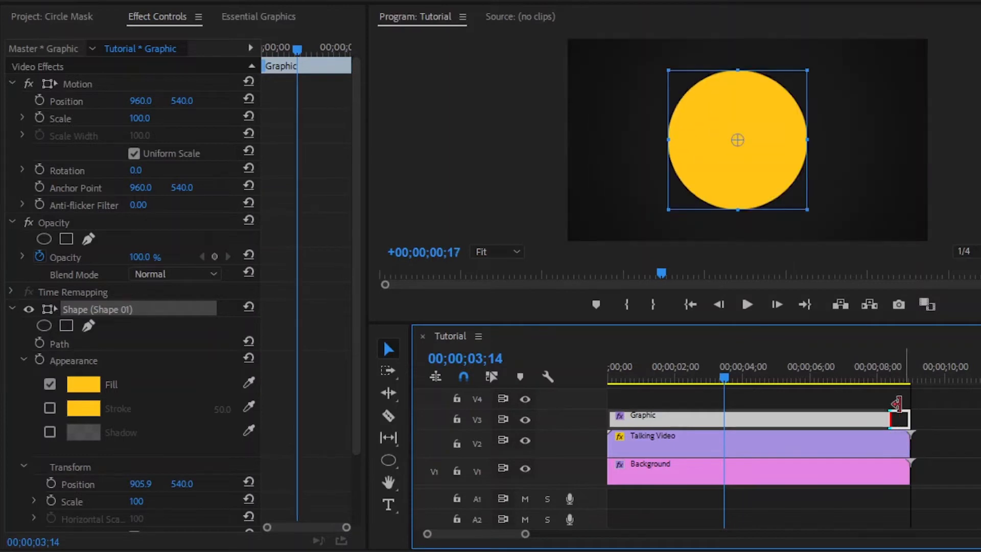
pyautogui.click(836, 397)
# Step: Swap the track order, placing the Talking Video clip on V3 above the Graphic clip on V2
pyautogui.moveTo(744, 447); pyautogui.dragTo(752, 407)
pyautogui.moveTo(943, 406); pyautogui.dragTo(793, 443)
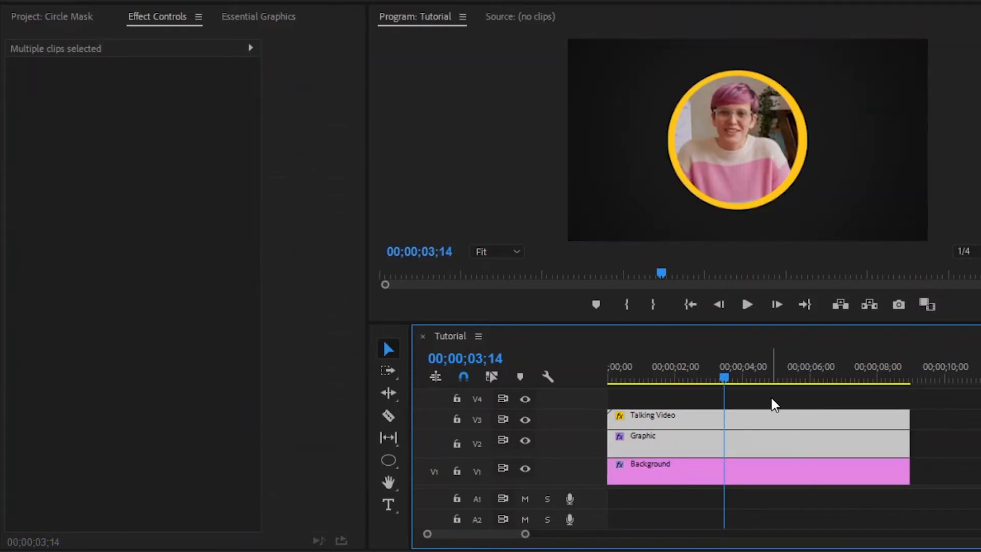
pyautogui.click(773, 399)
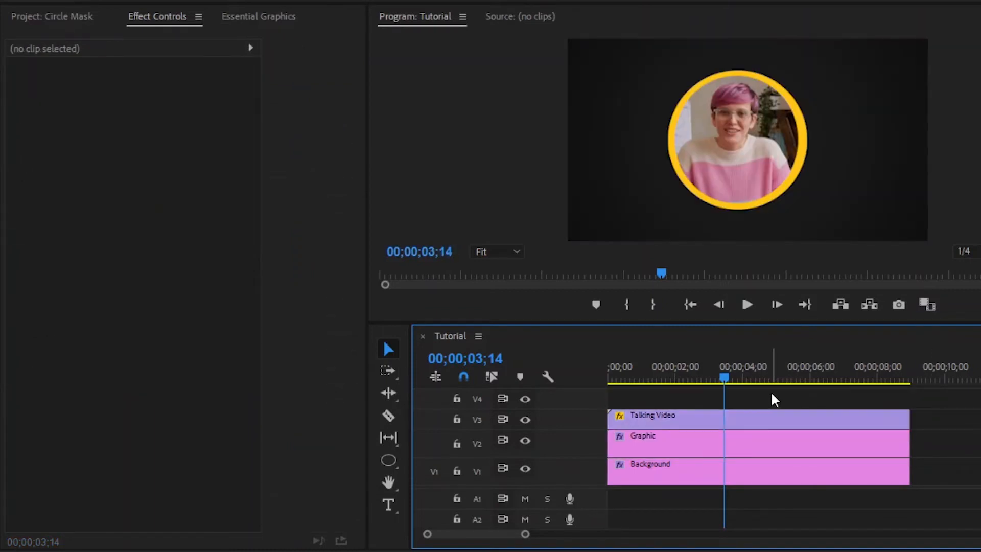
# Step: Select the circle shape in the Graphic clip, set its horizontal position to 894.9 and its scale to 95%
pyautogui.click(702, 448)
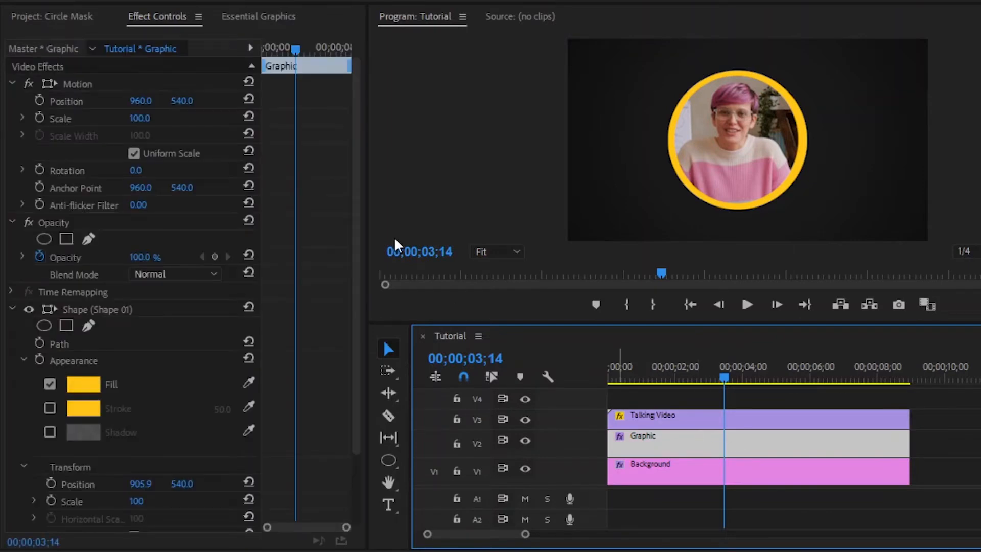
pyautogui.click(267, 18)
pyautogui.click(75, 71)
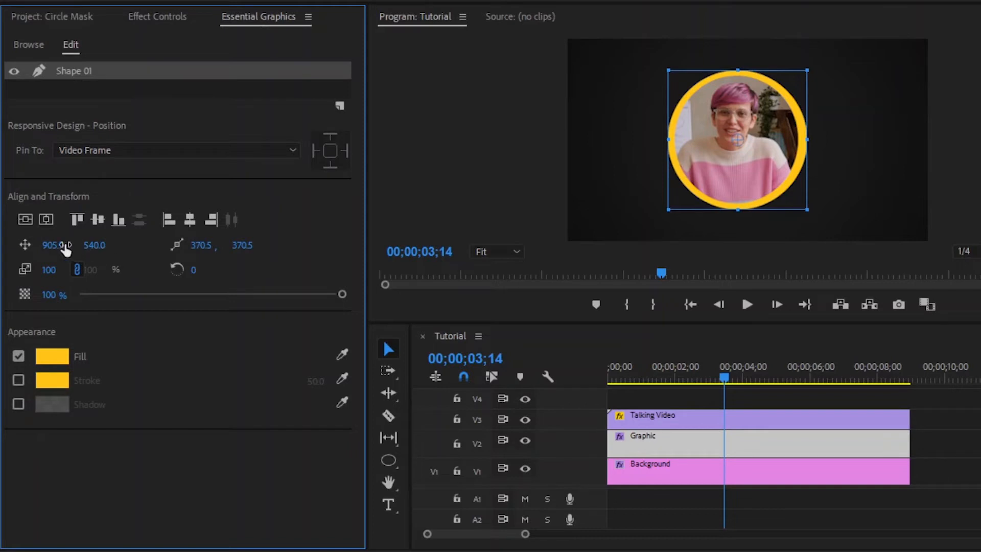
pyautogui.moveTo(53, 244); pyautogui.dragTo(47, 245)
pyautogui.click(49, 269)
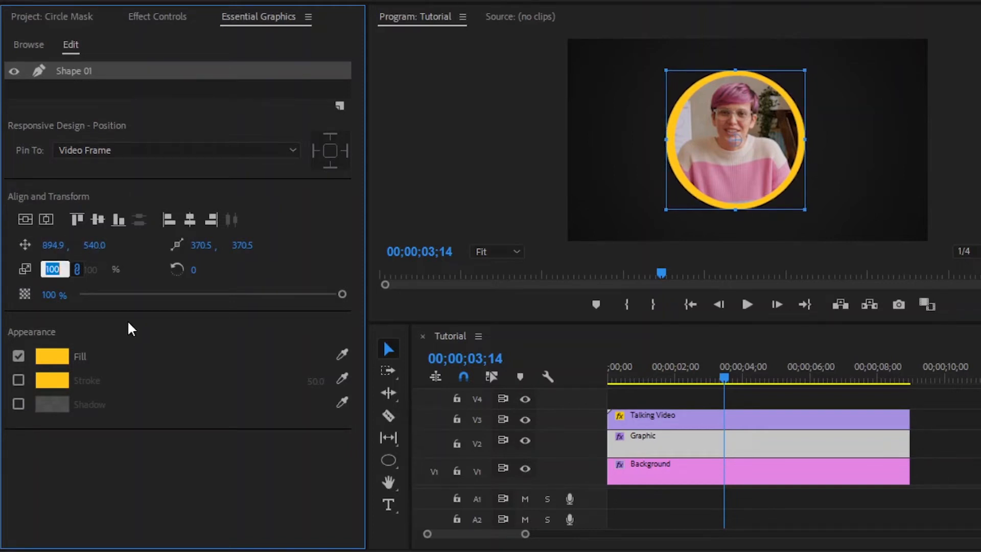
pyautogui.write('95')
pyautogui.press('Return')
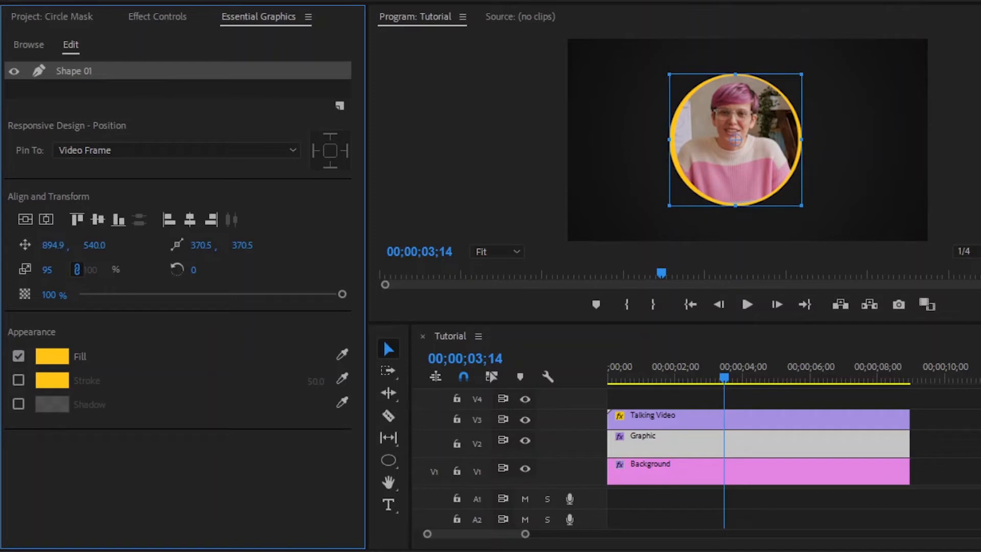
# Step: Fine-tune the circle border to a horizontal position of 898.9 and a scale of 98%, then deselect it
pyautogui.moveTo(667, 142); pyautogui.dragTo(669, 141)
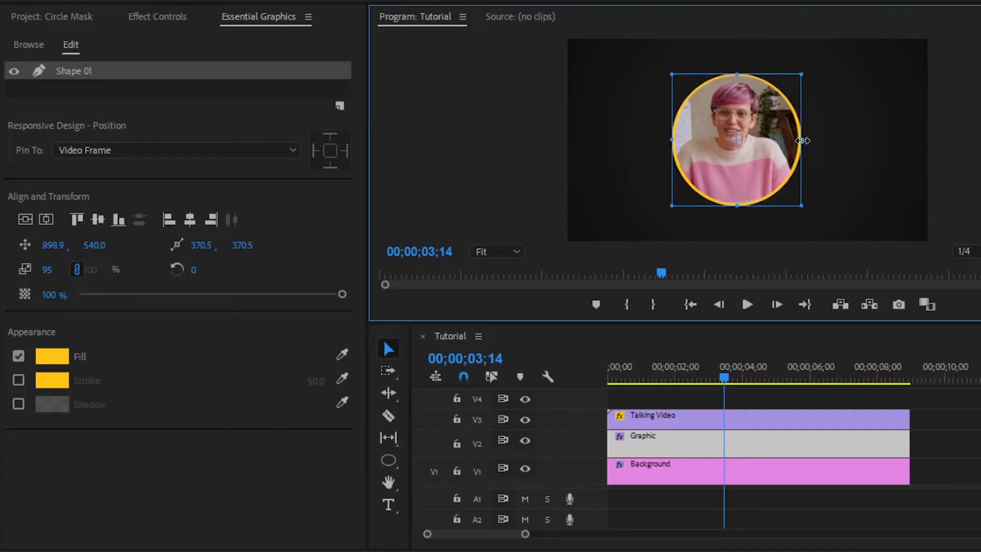
pyautogui.hotkey('ctrl', 'z')
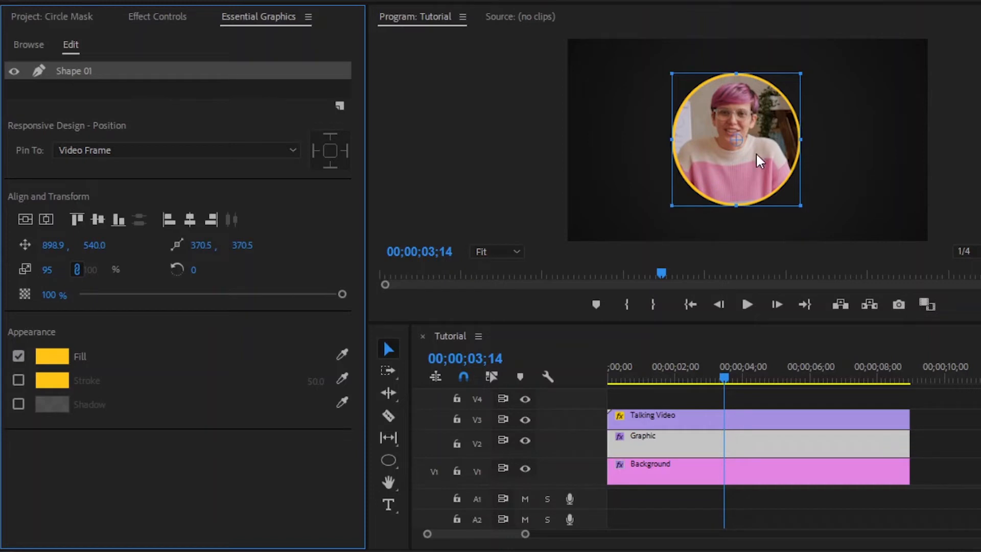
pyautogui.click(47, 270)
pyautogui.write('98')
pyautogui.press('Return')
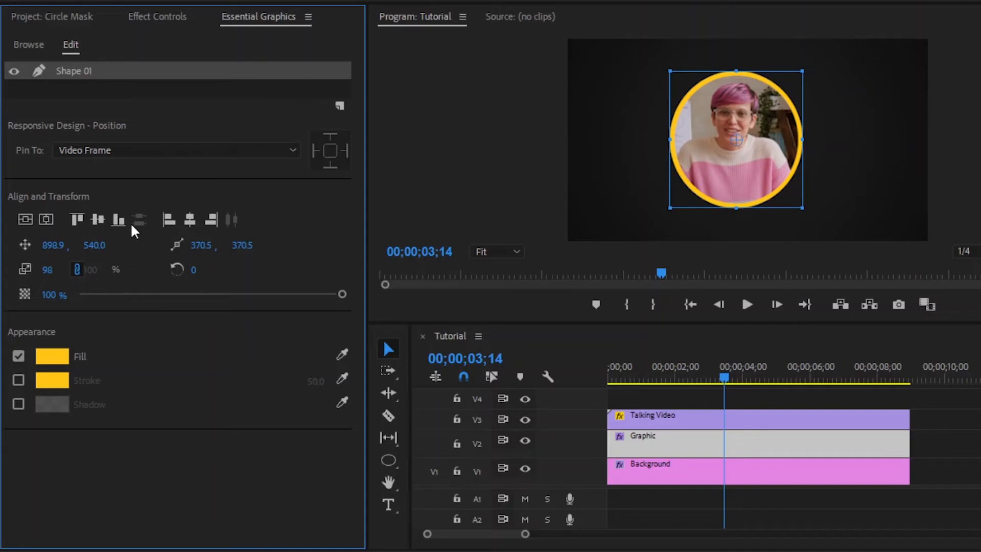
pyautogui.click(166, 93)
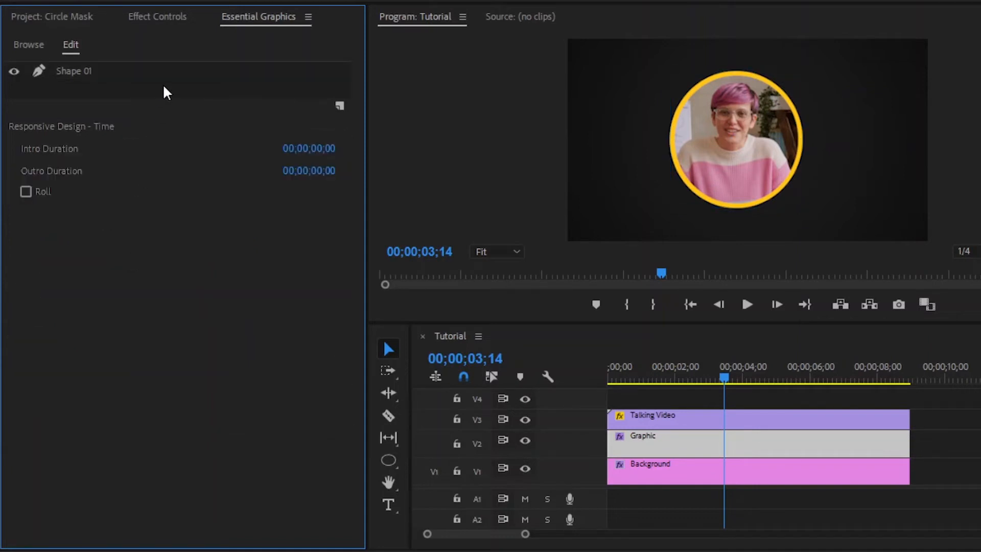
pyautogui.click(824, 399)
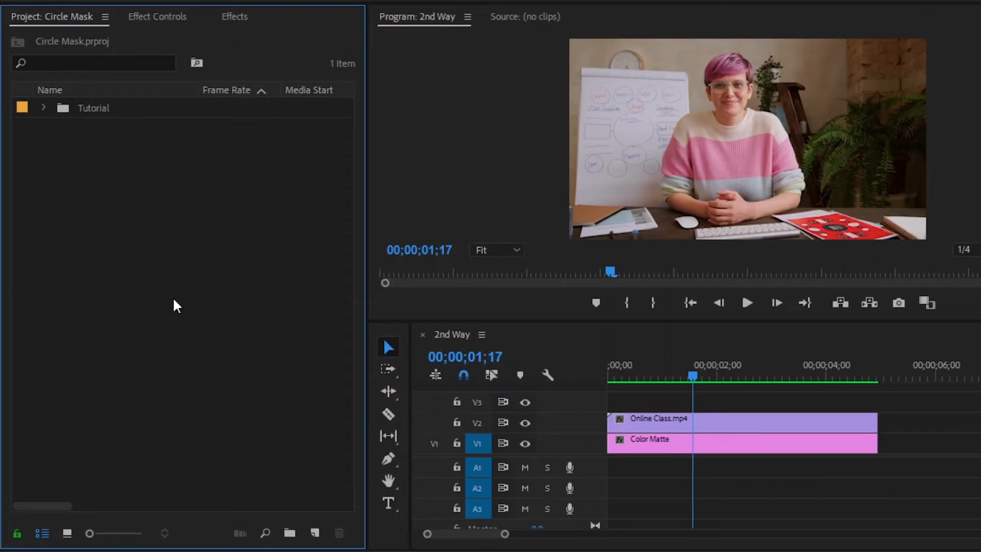
# Step: Find the Circle video effect and apply it to the Online Class.mp4 clip on V2
pyautogui.click(231, 18)
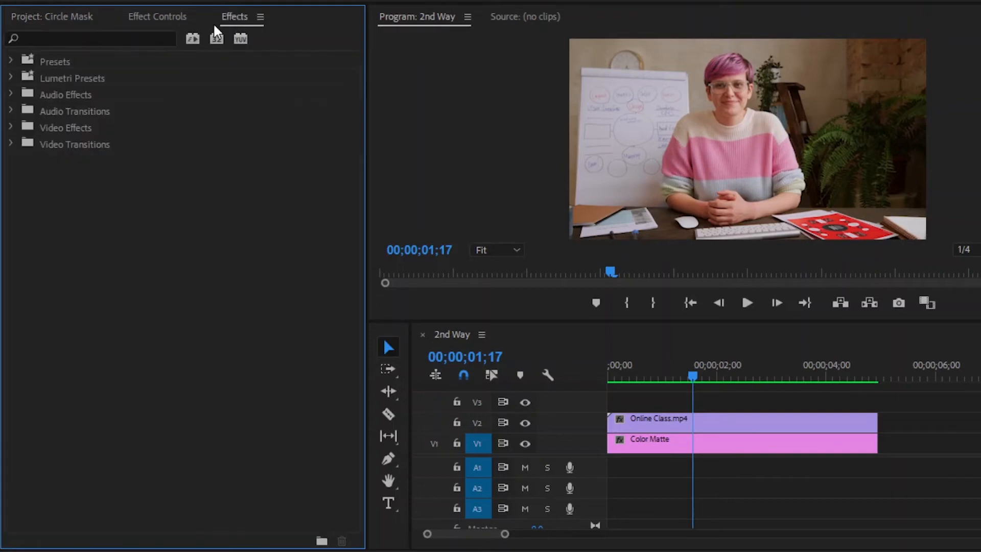
pyautogui.click(137, 38)
pyautogui.write('circ')
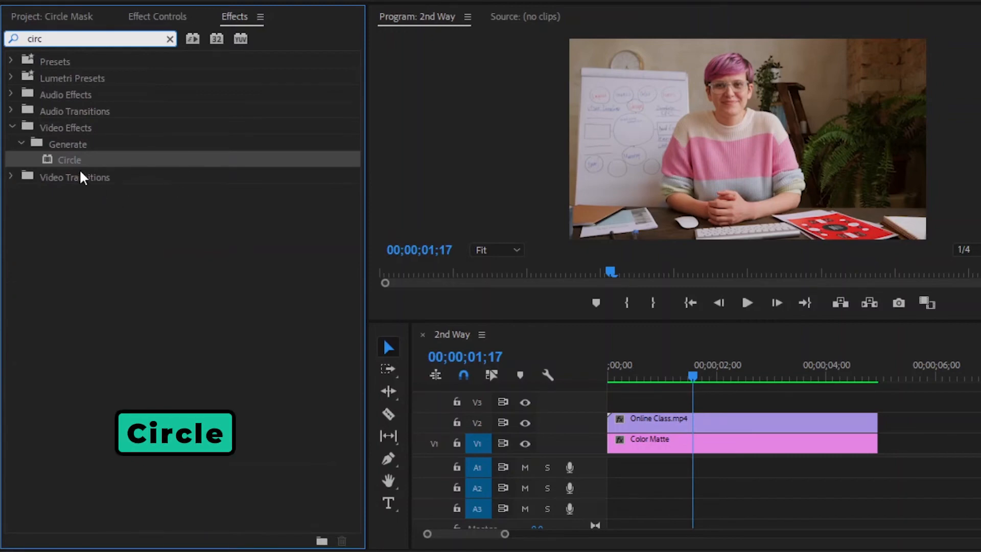
pyautogui.click(61, 162)
pyautogui.moveTo(555, 371); pyautogui.dragTo(651, 418)
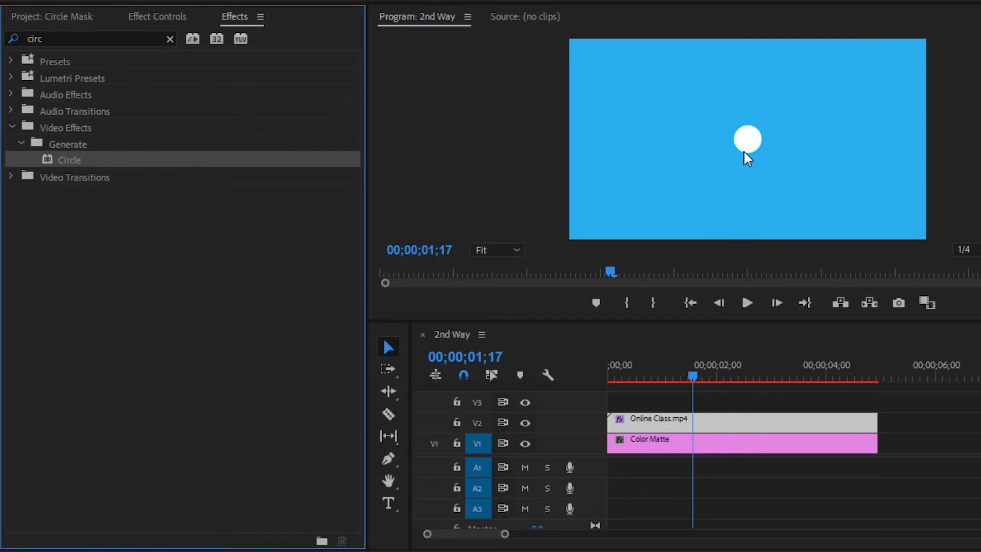
# Step: Set the Circle effect's blending mode to Stencil Alpha, its radius to 362 and its center to 875, 392
pyautogui.click(170, 16)
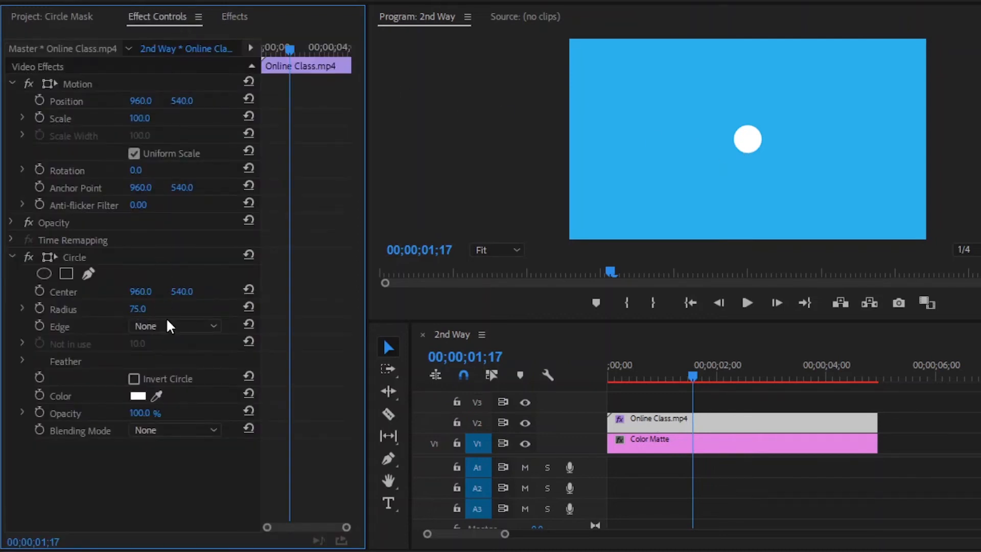
pyautogui.click(186, 434)
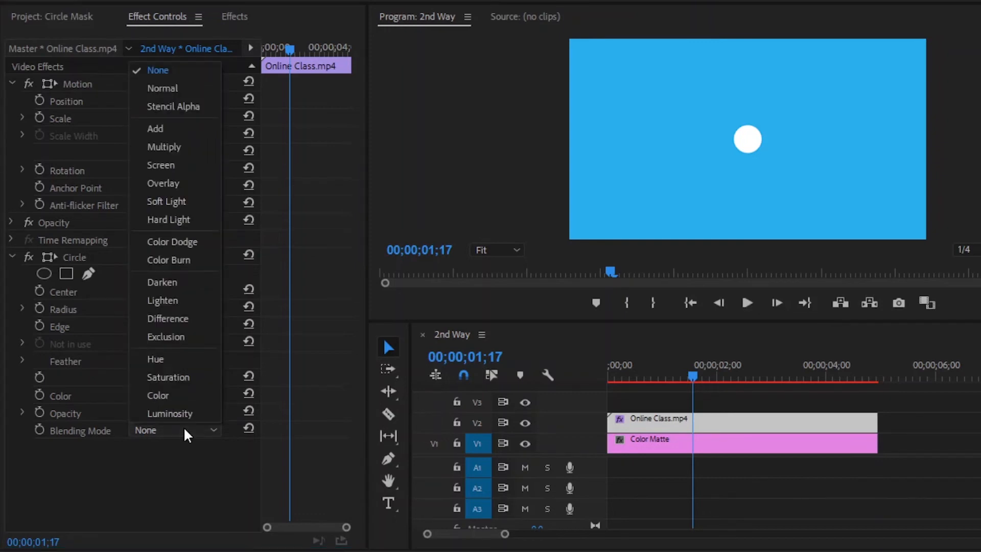
pyautogui.click(193, 110)
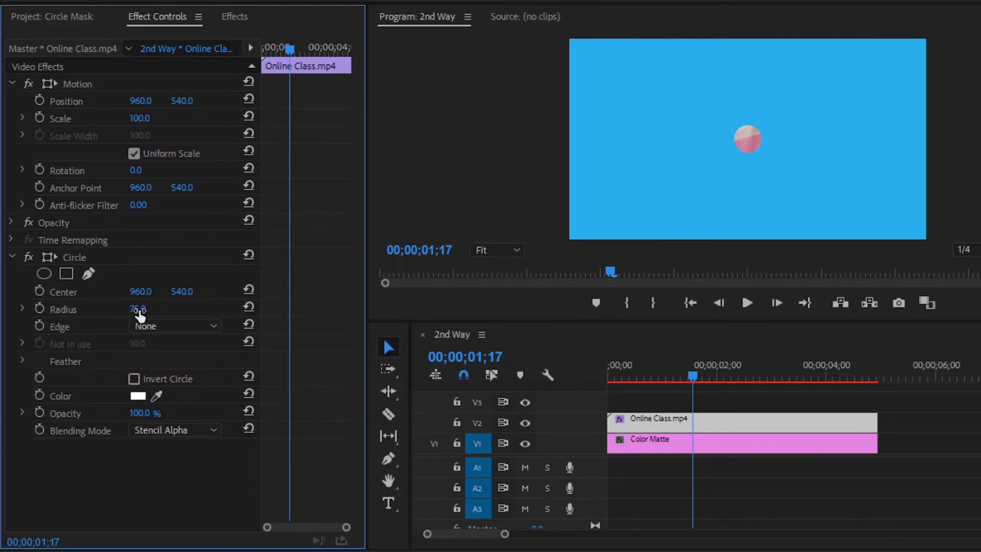
pyautogui.moveTo(138, 312); pyautogui.dragTo(151, 309)
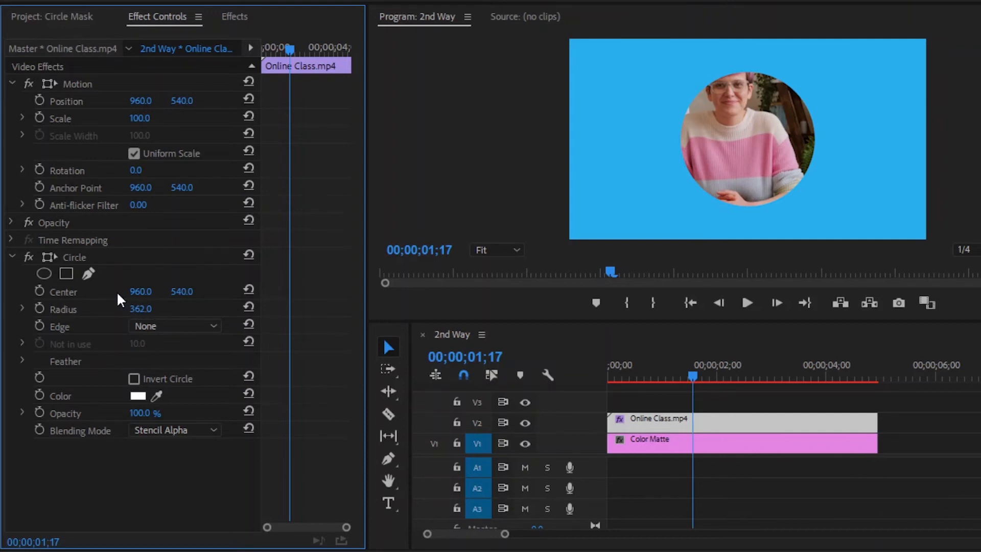
pyautogui.moveTo(182, 291); pyautogui.dragTo(143, 293)
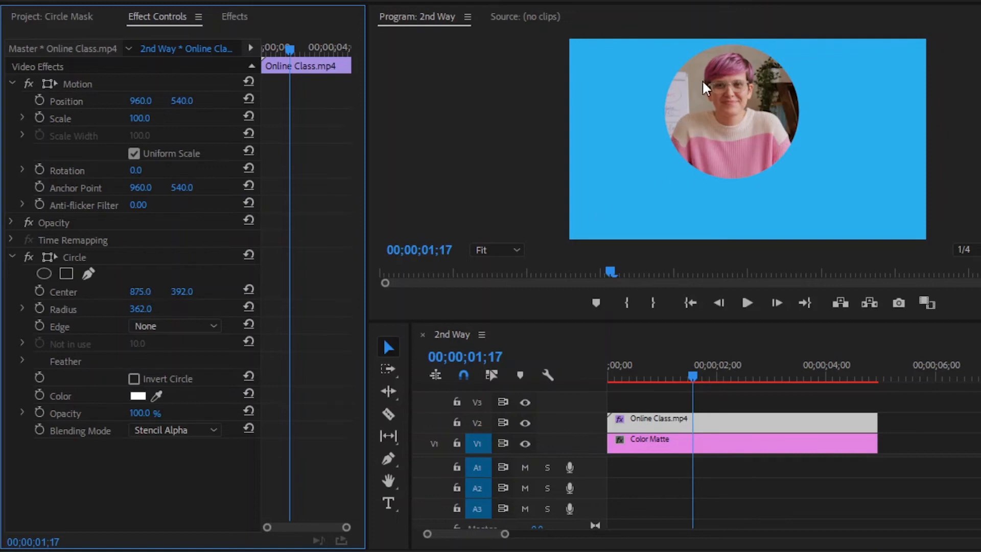
# Step: Move the circled video straight down in the frame to a vertical position of about 704.4, then deselect its Motion property
pyautogui.click(74, 84)
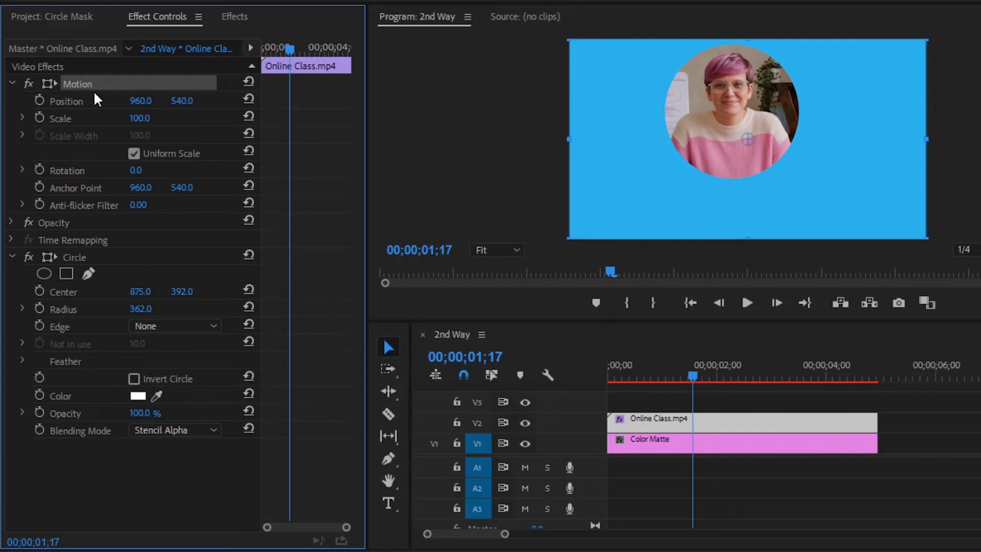
pyautogui.moveTo(725, 116); pyautogui.dragTo(726, 135)
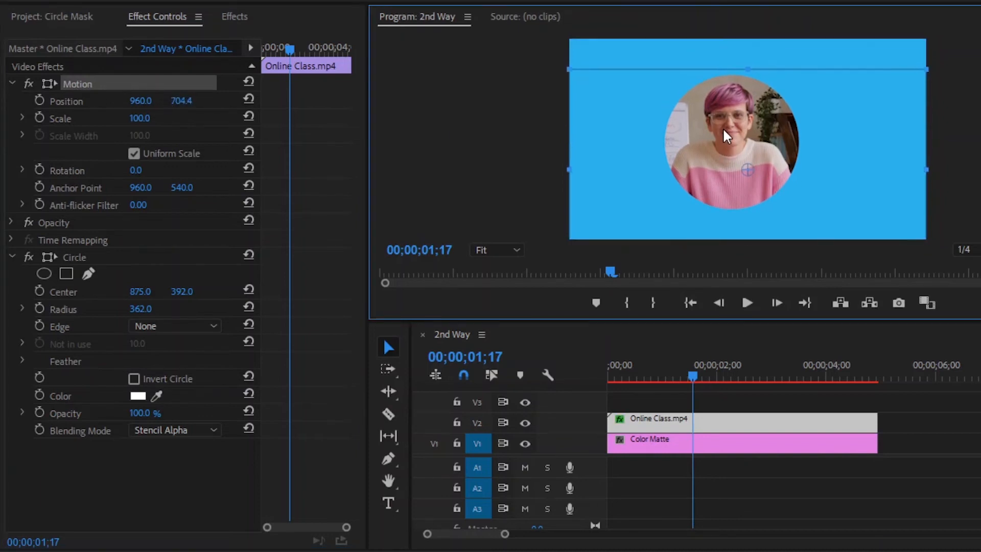
pyautogui.click(183, 462)
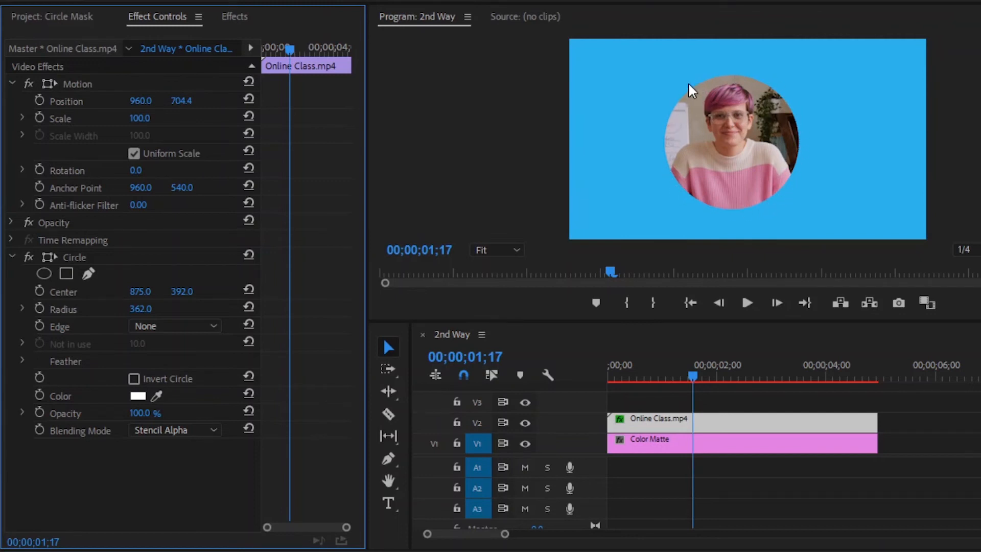
# Step: Find the Paint Bucket video effect and apply it to the Online Class.mp4 clip
pyautogui.click(233, 20)
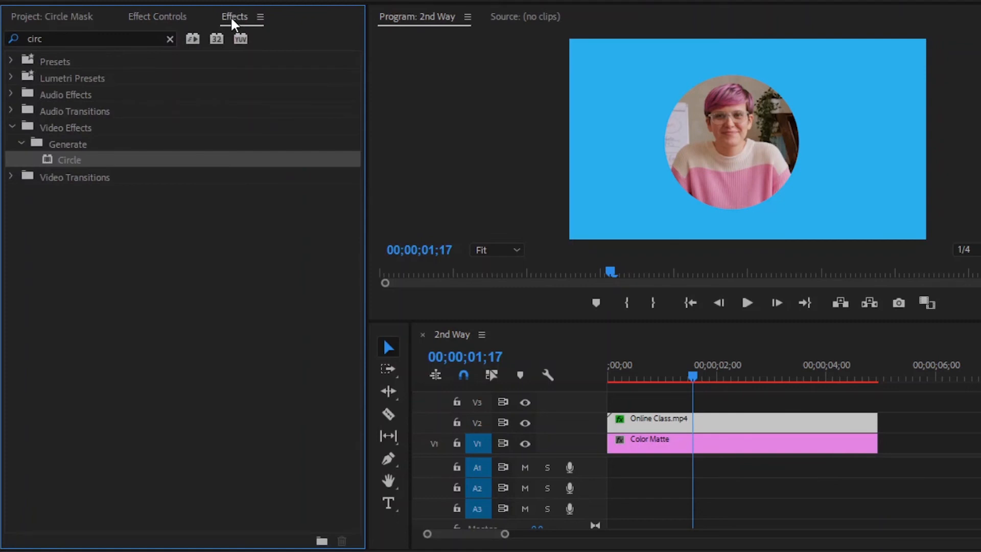
pyautogui.click(170, 39)
pyautogui.write('pain')
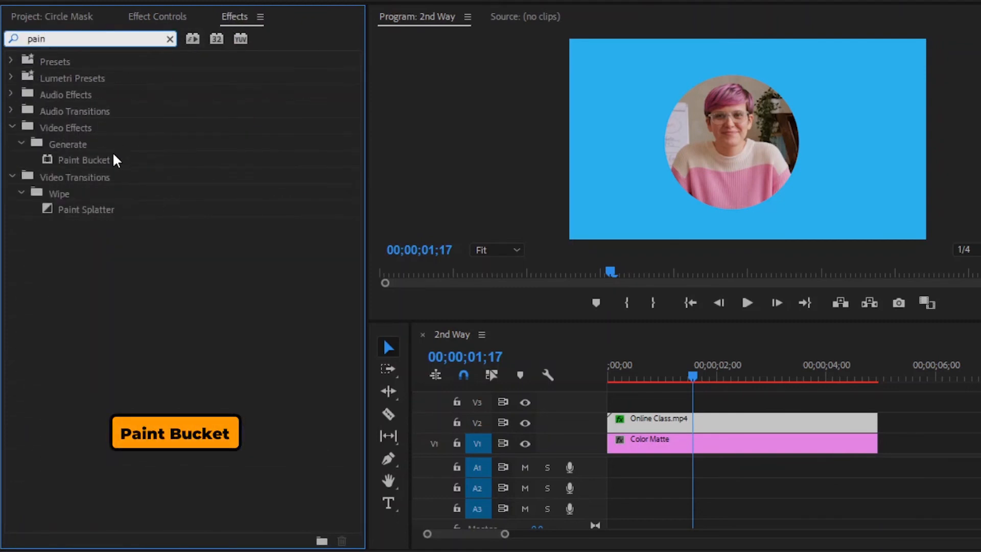
pyautogui.click(85, 160)
pyautogui.moveTo(72, 160)
pyautogui.mouseDown()
pyautogui.moveTo(502, 407)
pyautogui.moveTo(635, 427)
pyautogui.mouseUp()
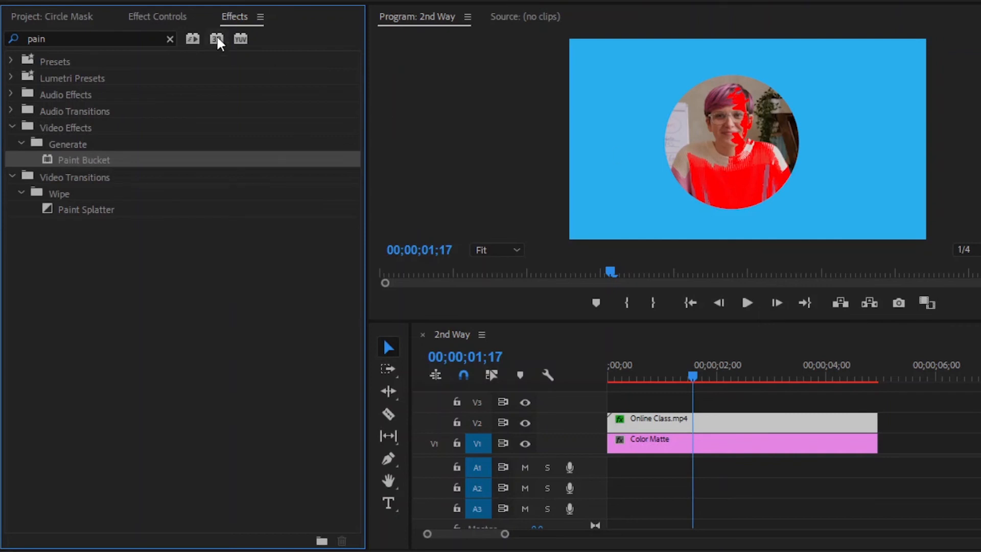
# Step: Set the Paint Bucket effect's Fill Selector to Alpha Channel and its Stroke option to Stroke
pyautogui.click(183, 16)
pyautogui.scroll(-5, 292, 225)
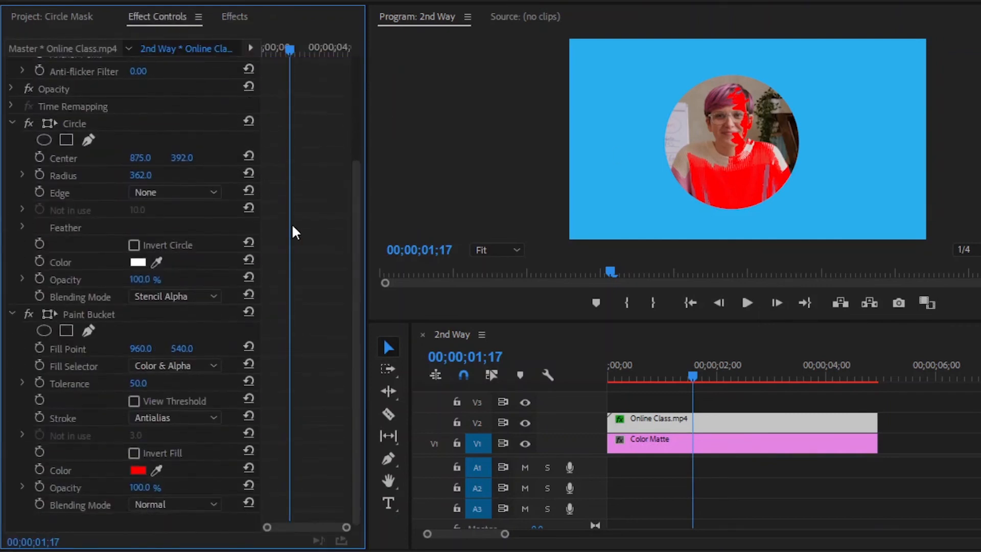
pyautogui.click(168, 366)
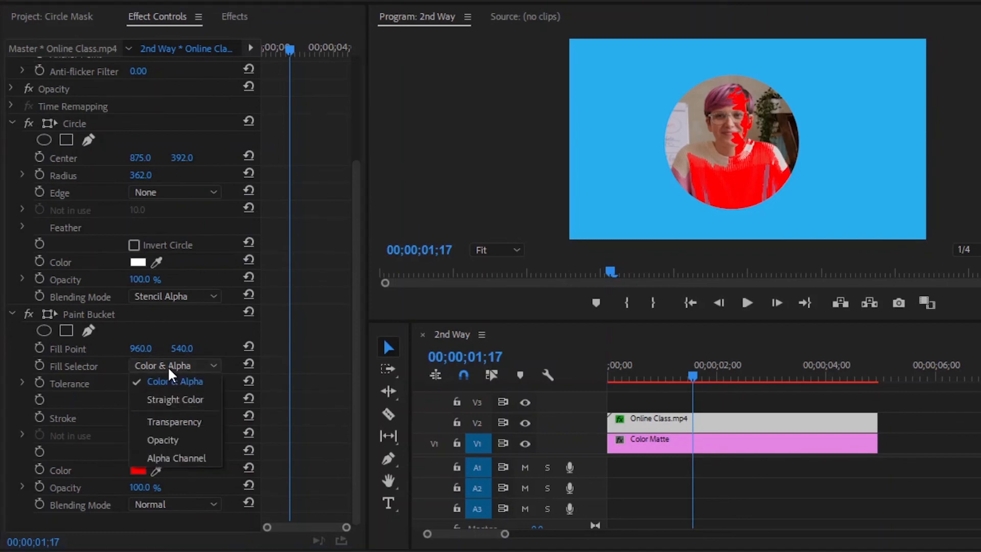
pyautogui.click(197, 458)
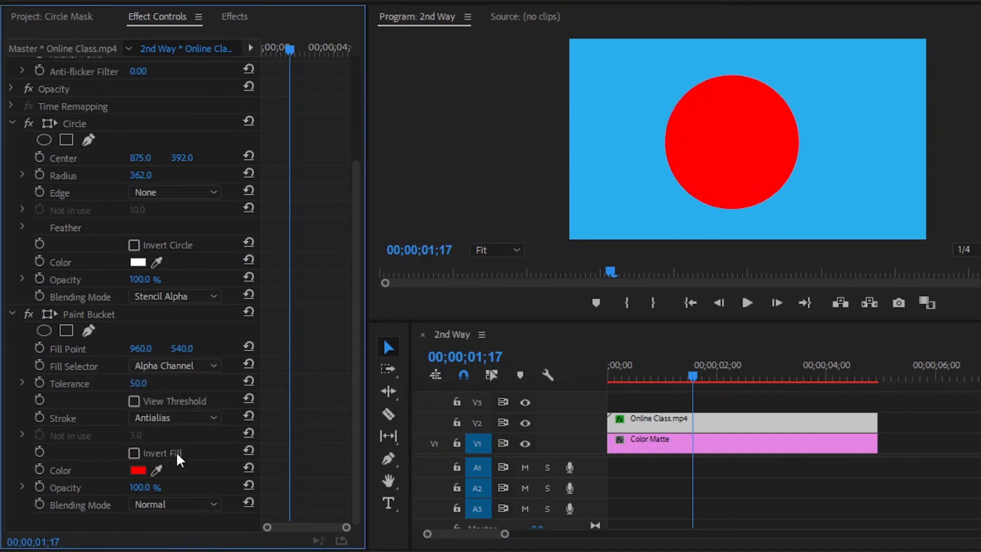
pyautogui.click(159, 417)
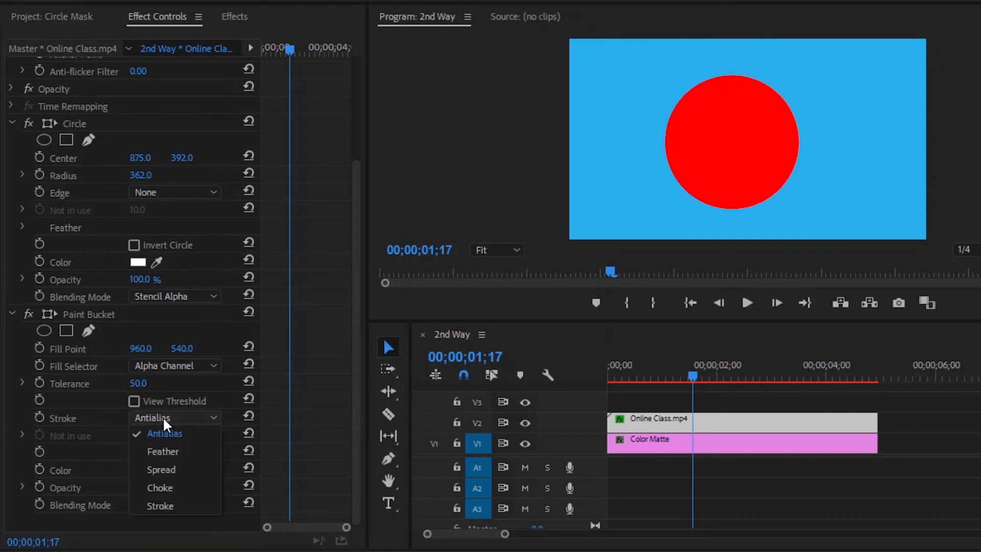
pyautogui.click(168, 504)
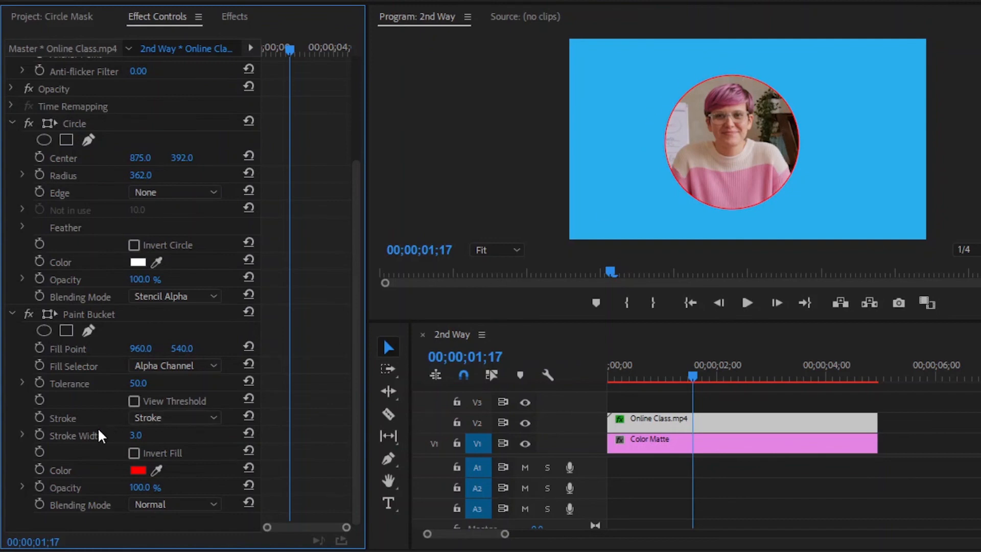
# Step: Set the Paint Bucket effect's stroke width to 20
pyautogui.click(135, 435)
pyautogui.write('2')
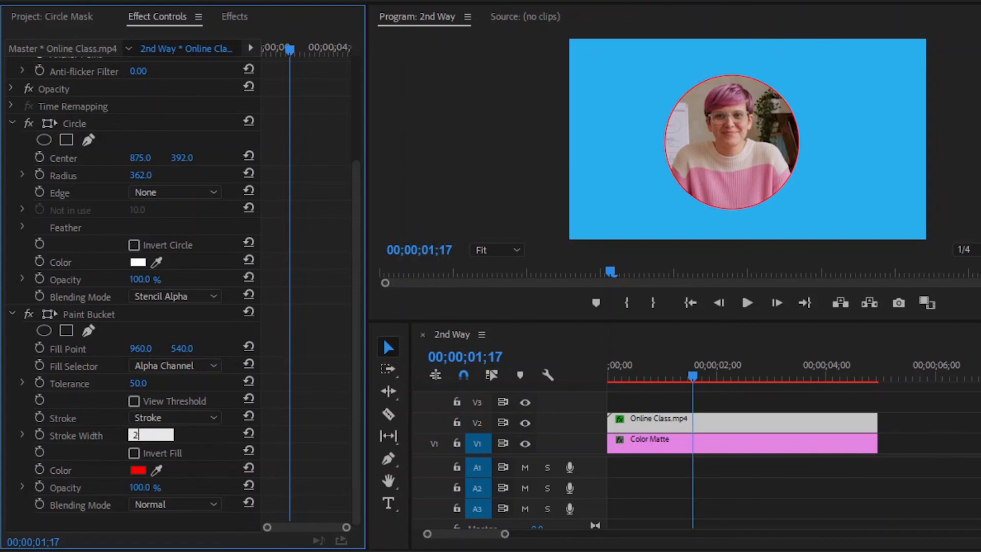
pyautogui.write('0')
pyautogui.press('Return')
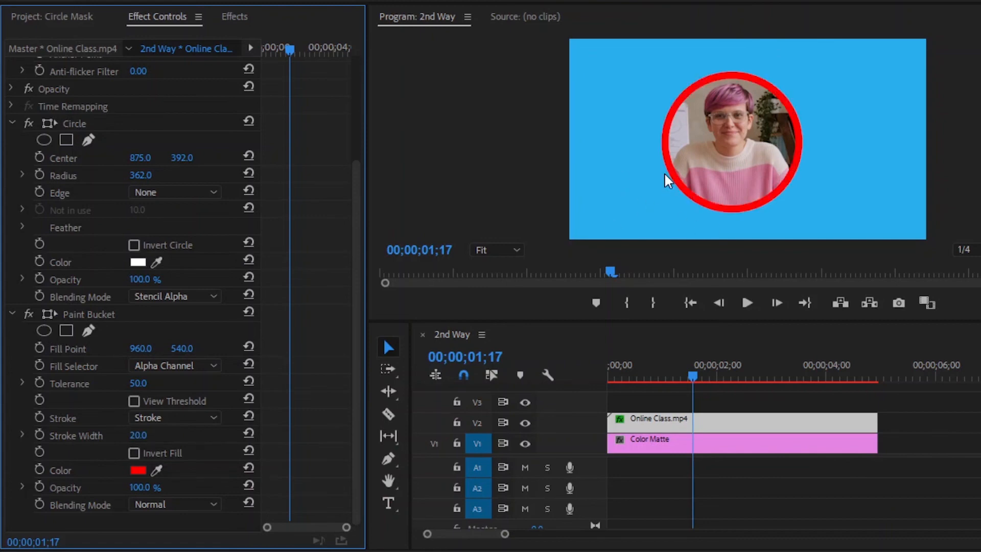
# Step: Change the Paint Bucket border color to orange, then deselect the clip
pyautogui.click(143, 468)
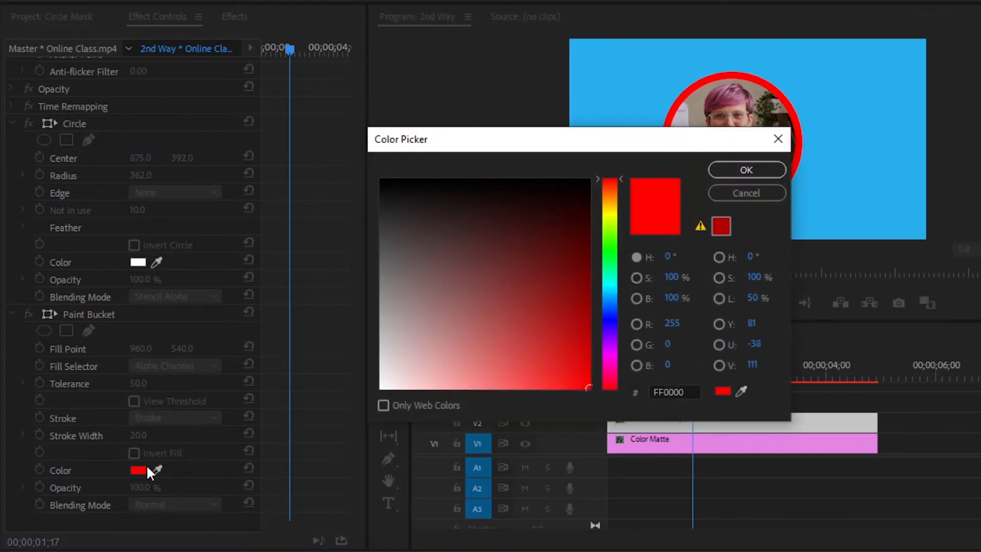
pyautogui.click(615, 204)
pyautogui.click(756, 173)
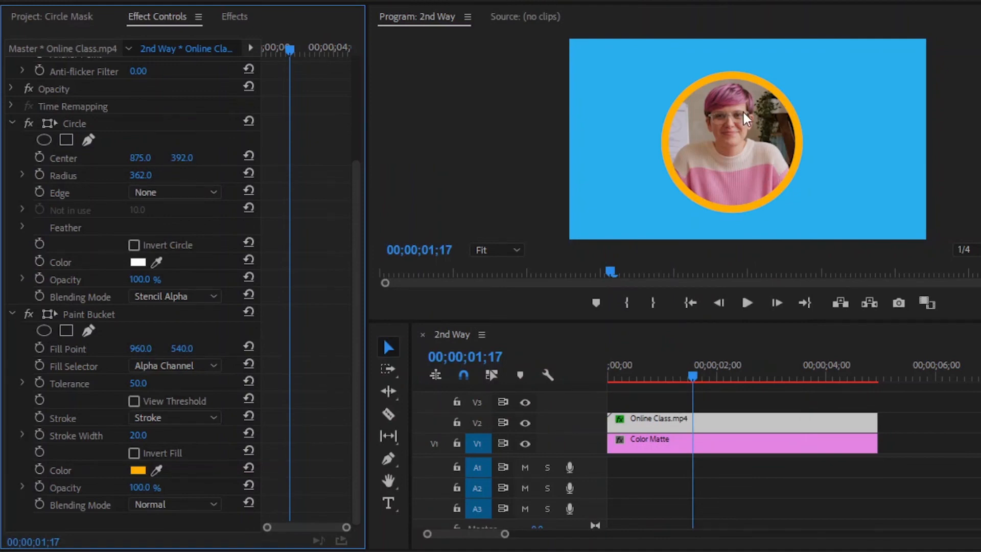
pyautogui.click(776, 397)
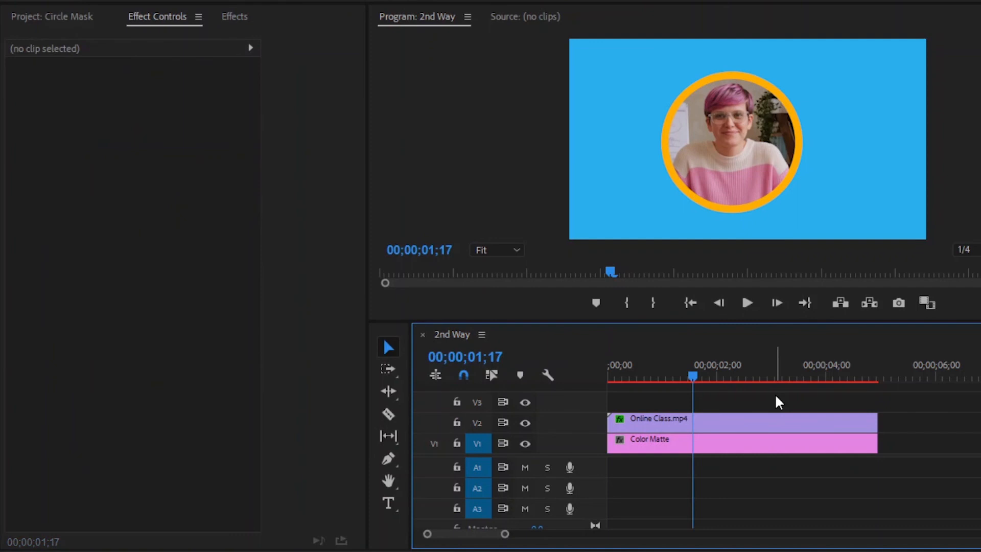